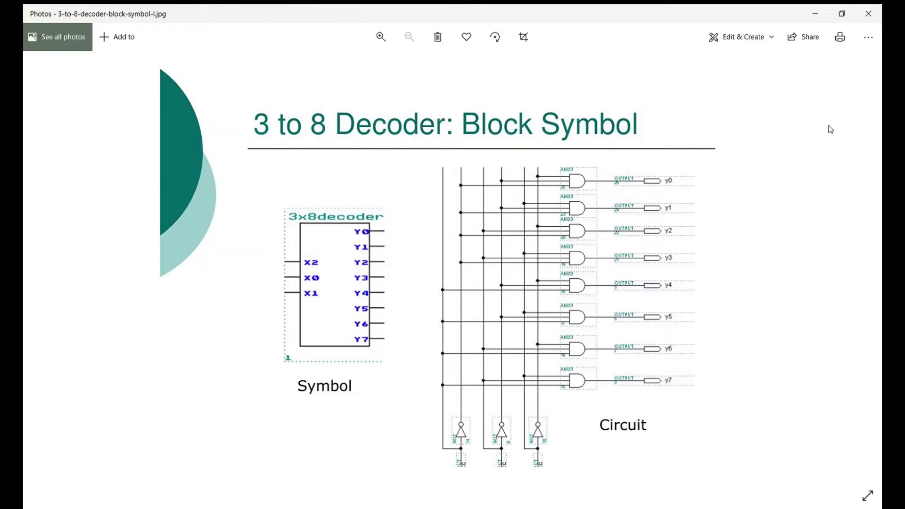
{"action": "key", "text": "alt+Tab"}
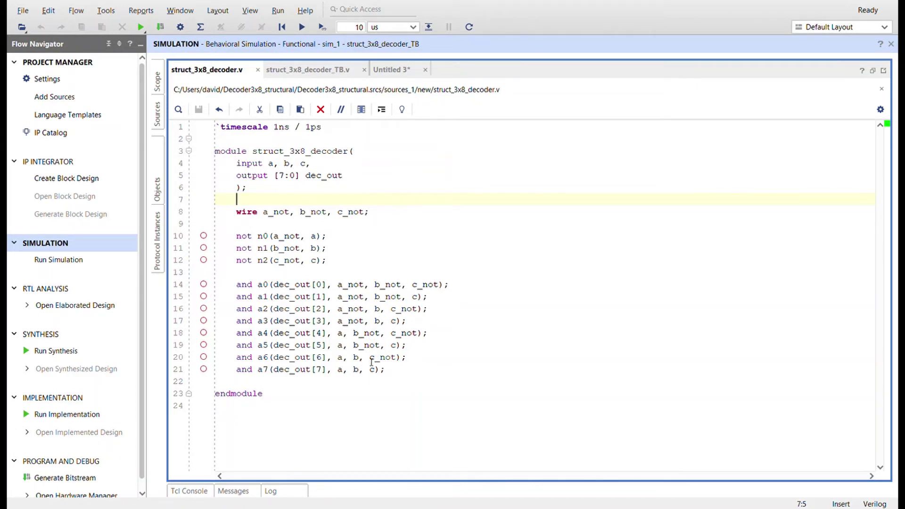
Display the struct_3x8_decoder_TB.v testbench, glancing briefly at struct_3x8_decoder.v in between.
{"action": "left_click", "coordinate": [323, 68]}
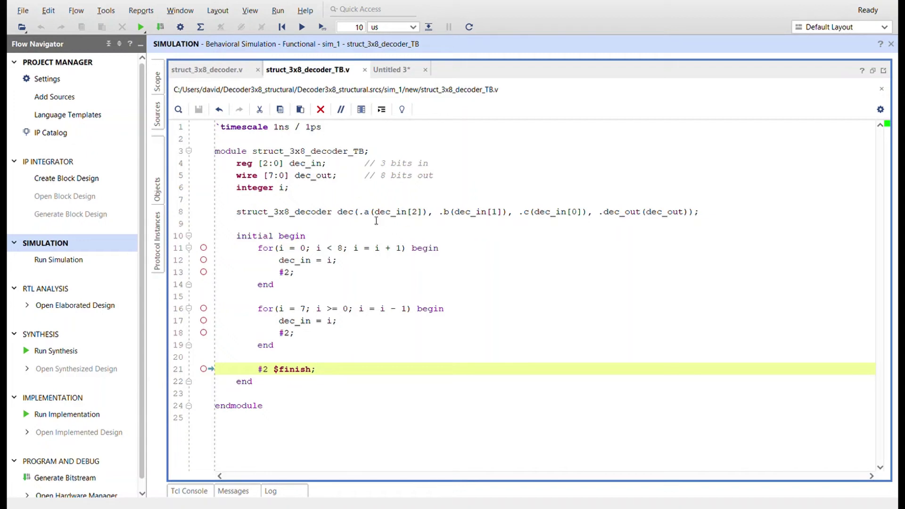
{"action": "left_click", "coordinate": [234, 71]}
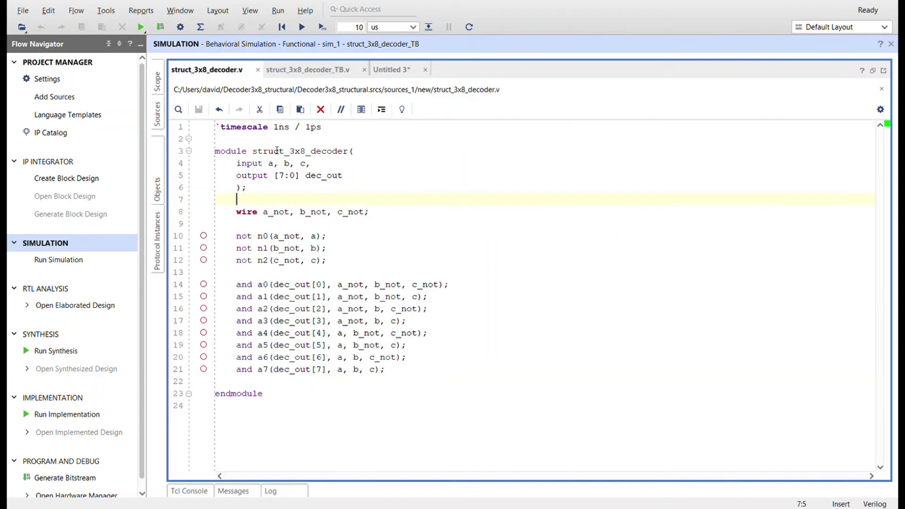
{"action": "left_click", "coordinate": [312, 71]}
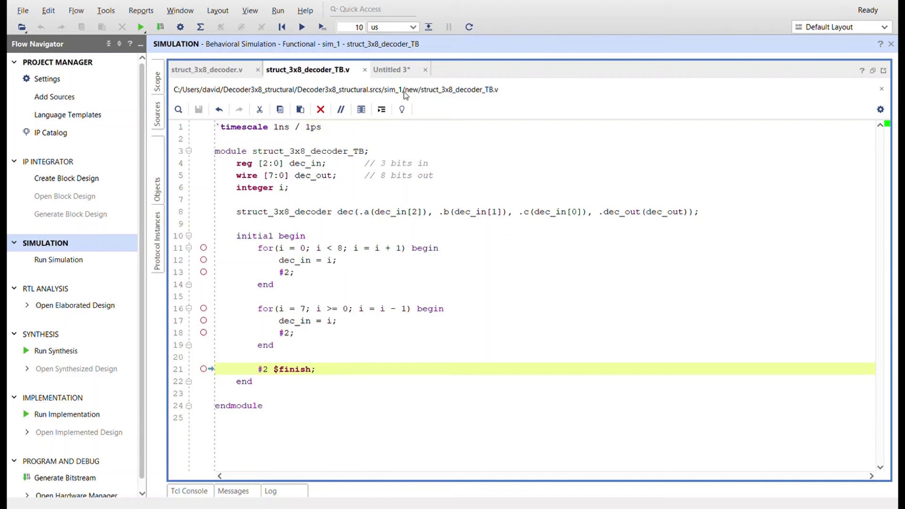
Inspect the dec_in[2:0] one-hot waveform in Untitled 3, then reopen struct_3x8_decoder.v.
{"action": "left_click", "coordinate": [393, 72]}
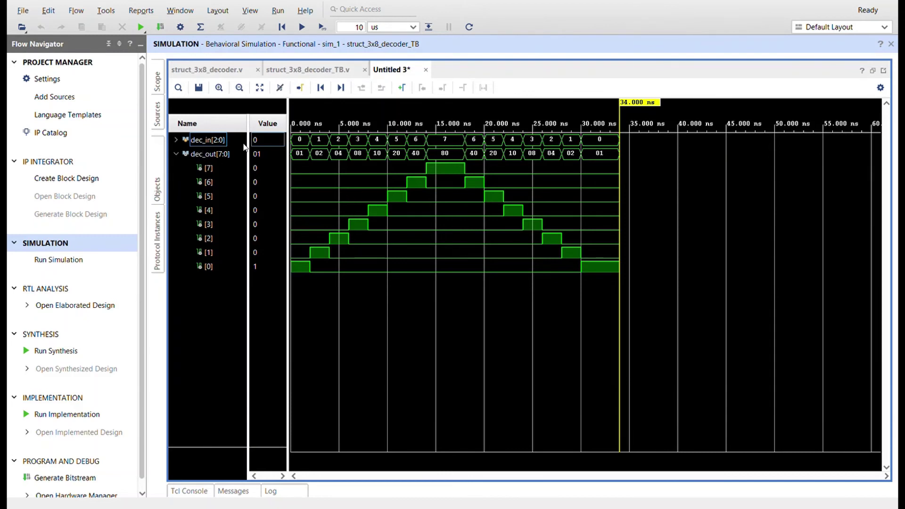
{"action": "left_click", "coordinate": [212, 142]}
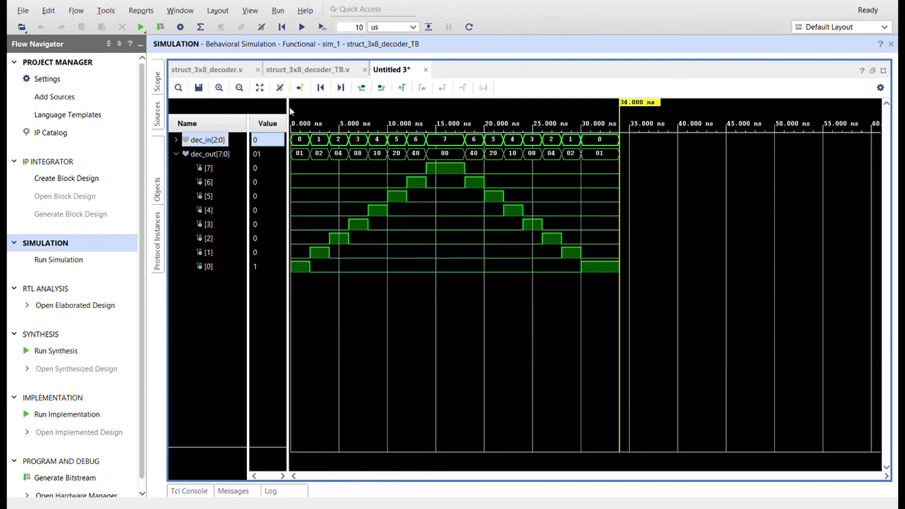
{"action": "left_click", "coordinate": [225, 74]}
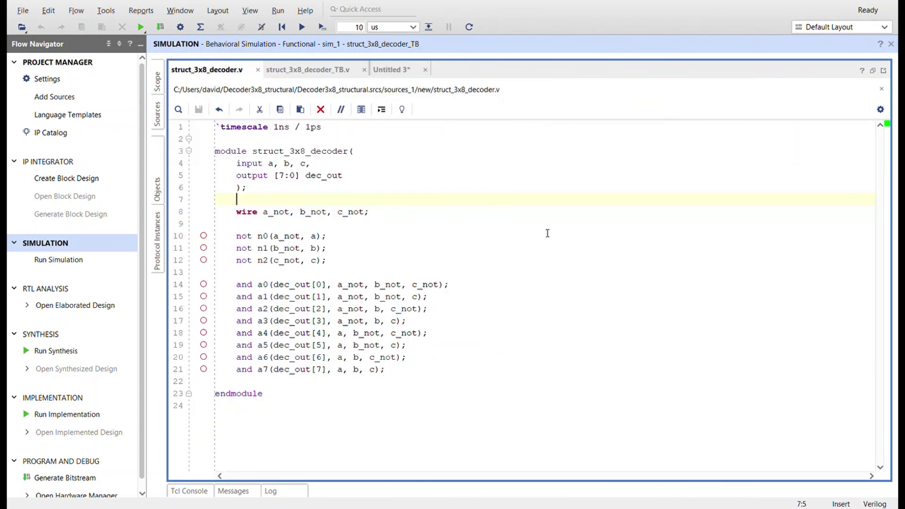